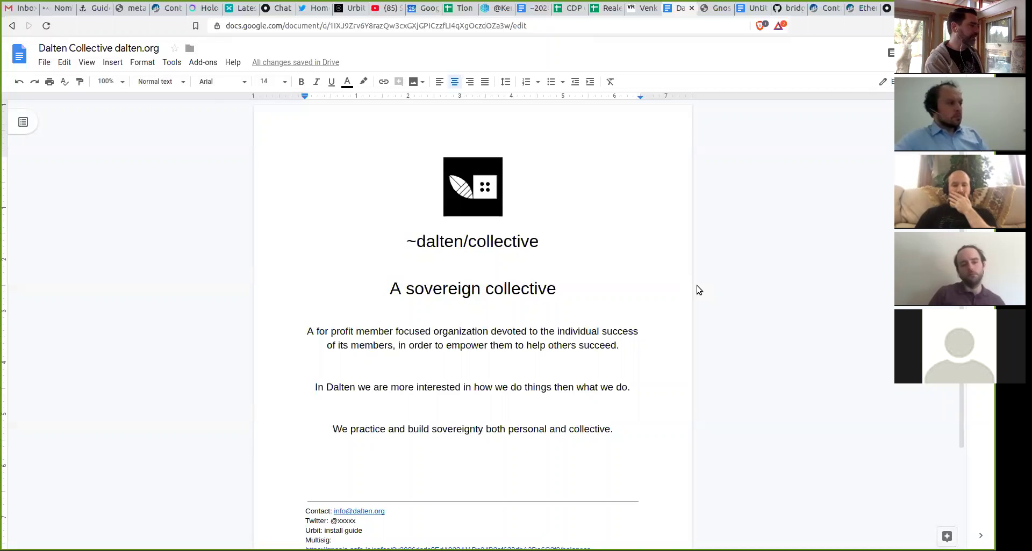
# Step: Look through the Dalten Collective document down to the contact and multisig details and return to its heading
pyautogui.scroll(-2, 696, 286)
pyautogui.scroll(-1, 697, 285)
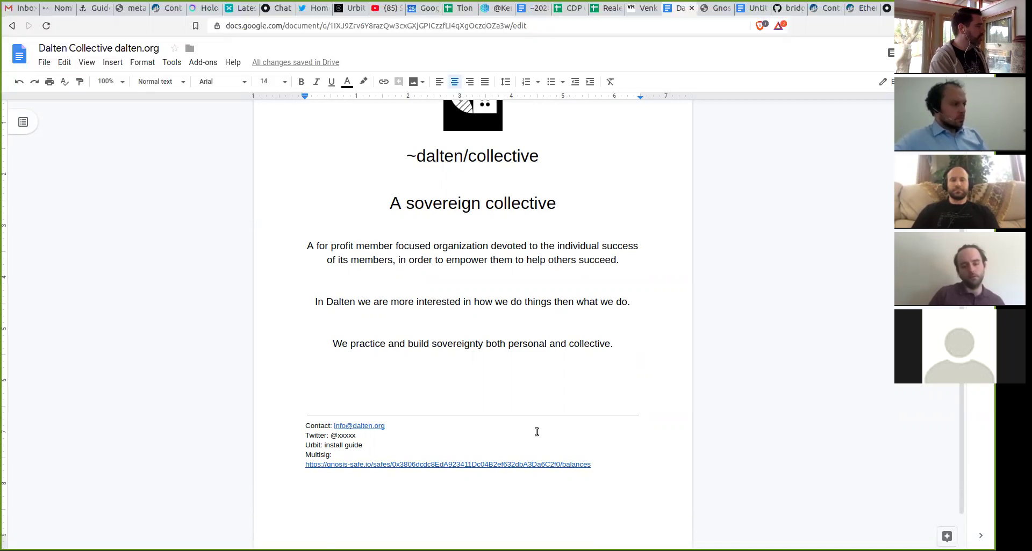
pyautogui.scroll(2, 543, 392)
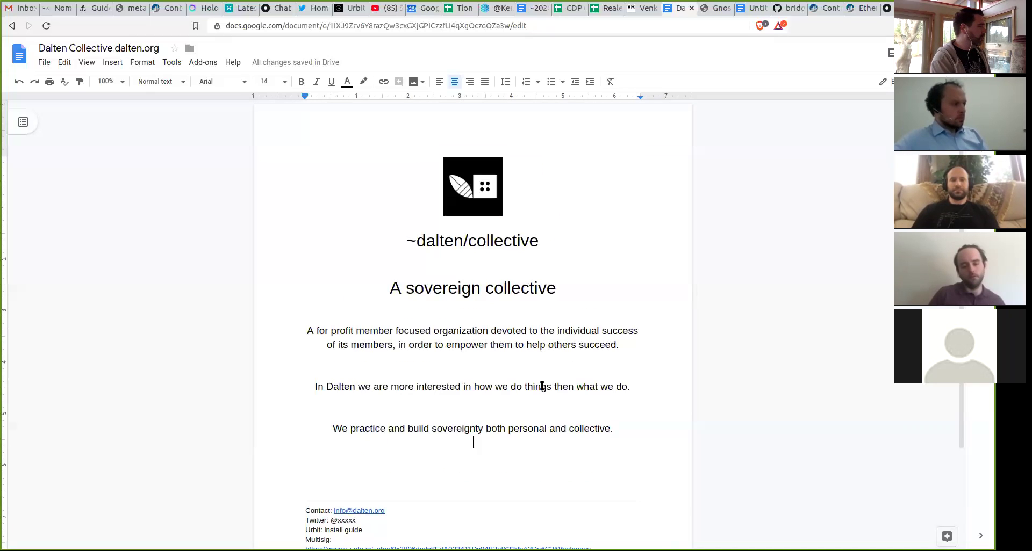
# Step: Switch to the Gnosis Safe page and review the Dalten Collective safe's transactions, address book and safe address
pyautogui.click(716, 12)
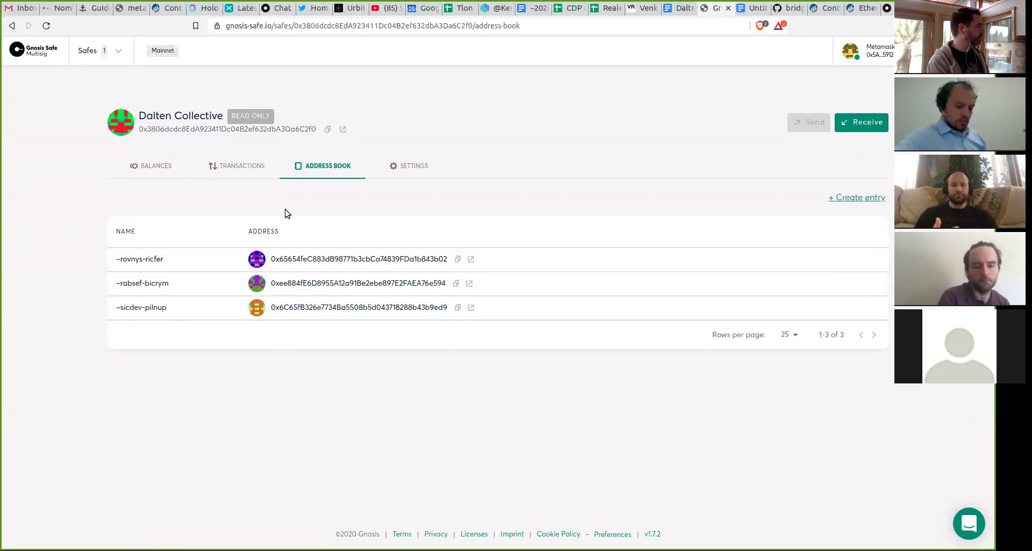
pyautogui.click(249, 169)
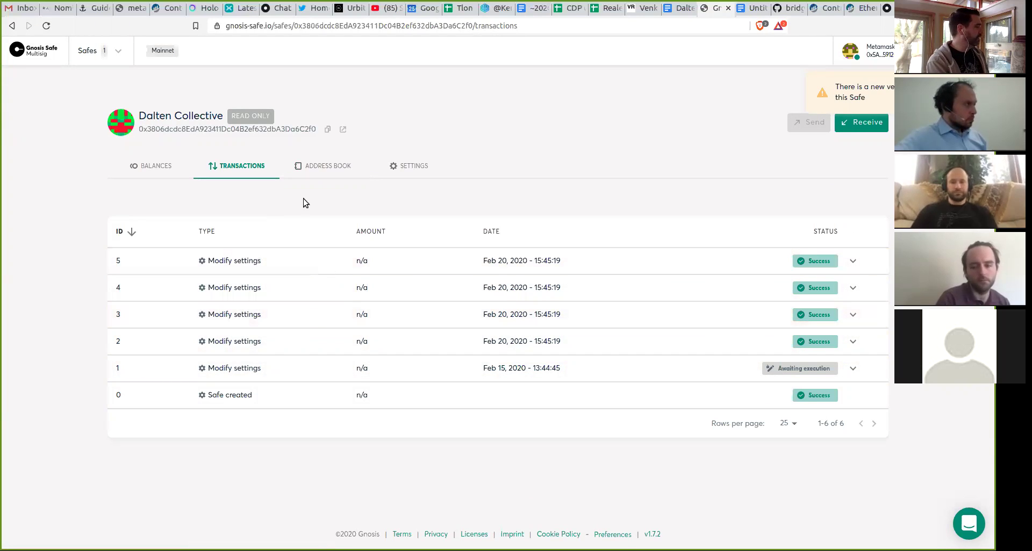
pyautogui.click(317, 173)
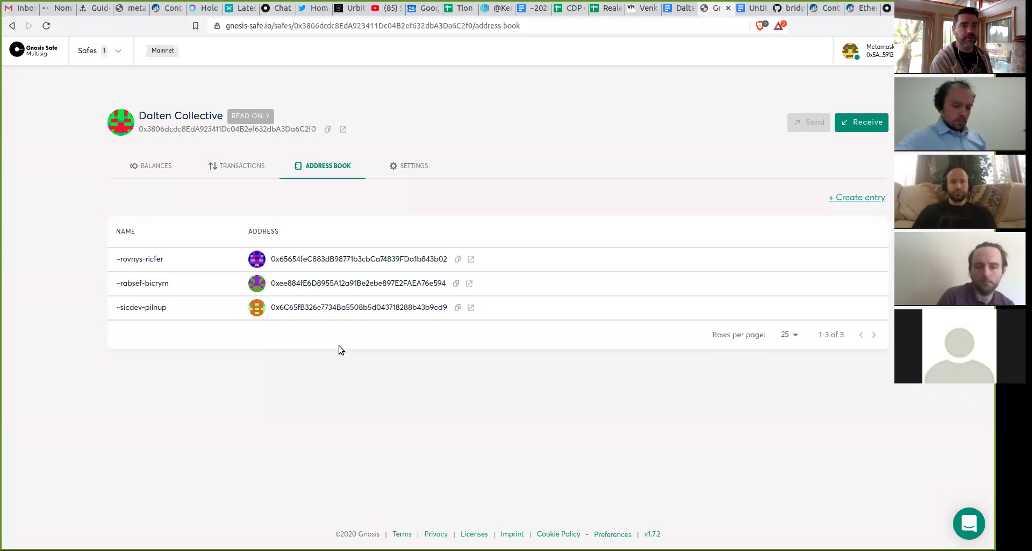
pyautogui.doubleClick(246, 132)
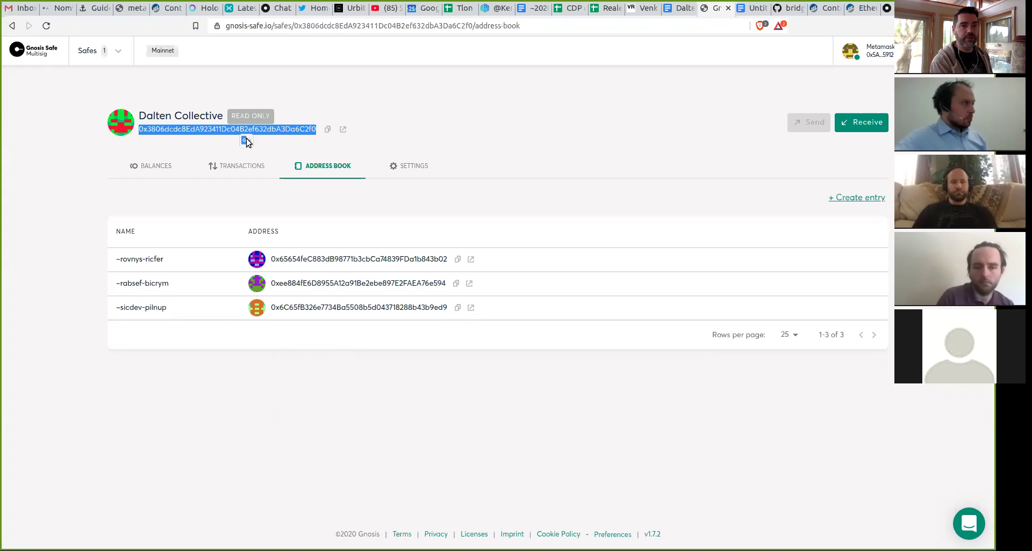
pyautogui.click(530, 157)
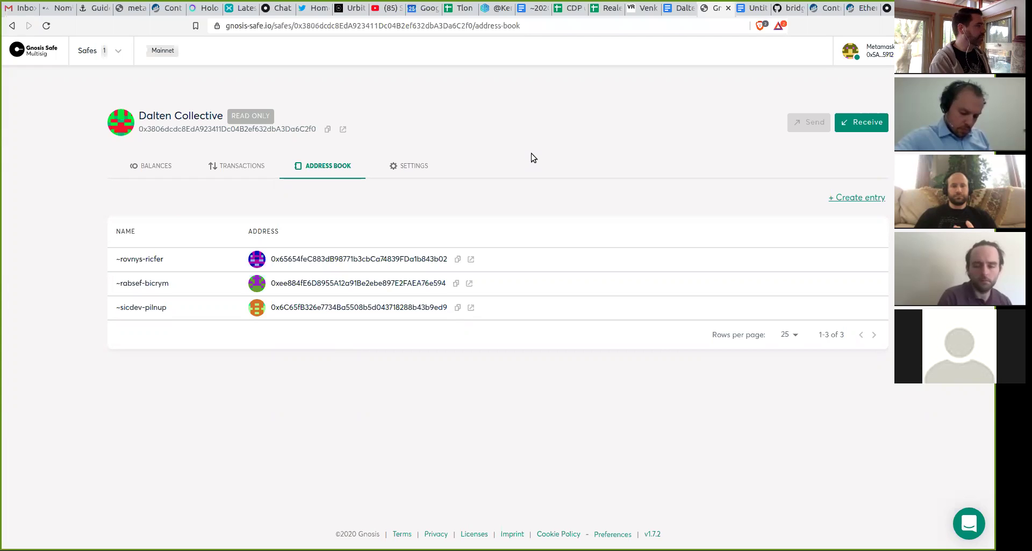
# Step: Open the "Manually Set Urbit Network Keys" document and examine the seed, point, revision and compileNetworkingKey lines
pyautogui.click(751, 13)
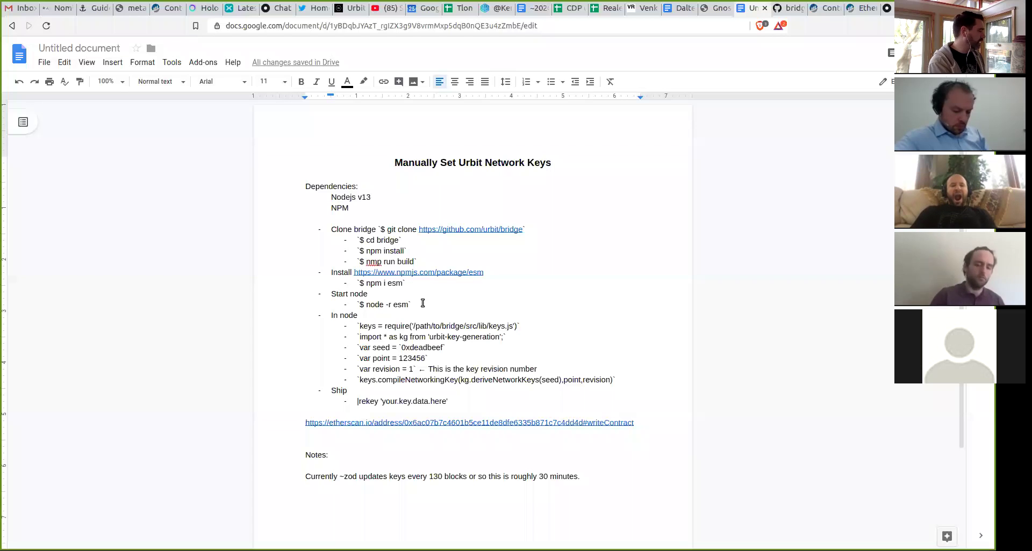
pyautogui.doubleClick(417, 348)
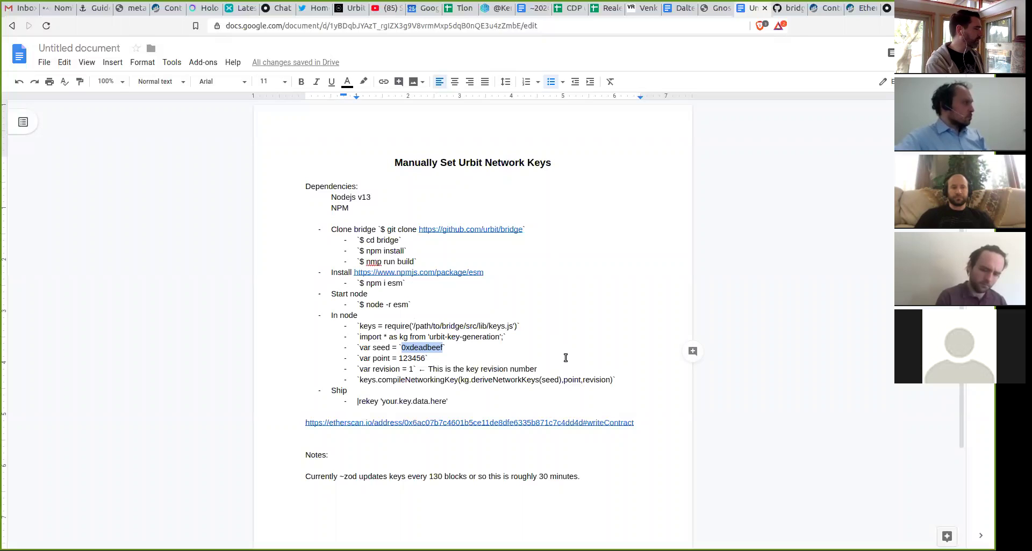
pyautogui.doubleClick(424, 358)
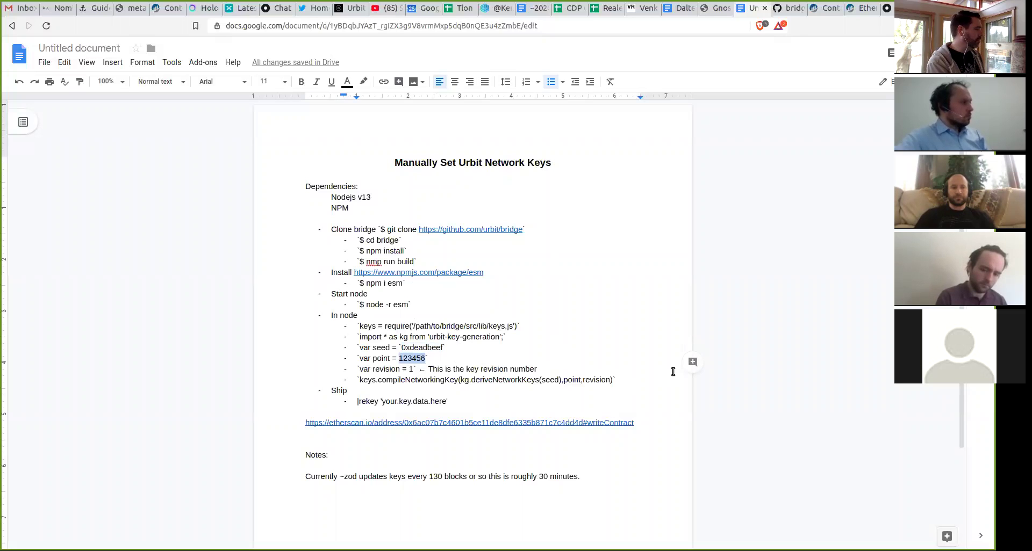
pyautogui.click(444, 370)
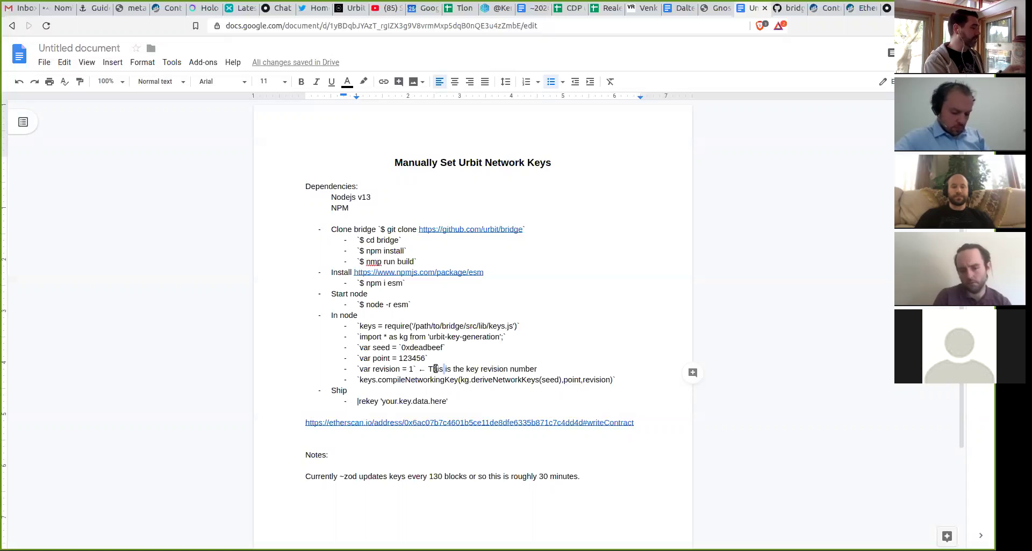
pyautogui.click(386, 381)
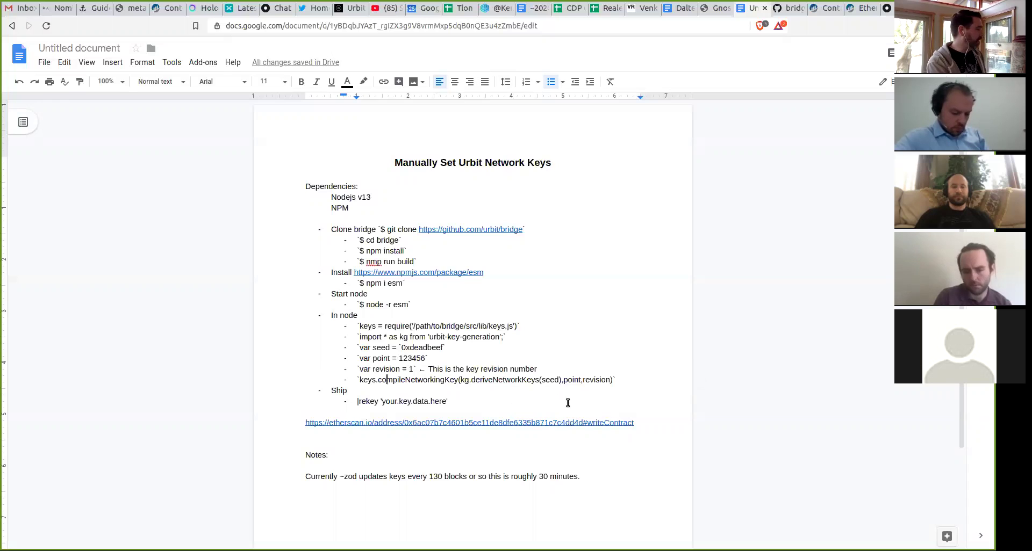
# Step: Switch to the Etherscan write-contract page and examine the contract address and the configureKeys function
pyautogui.click(814, 10)
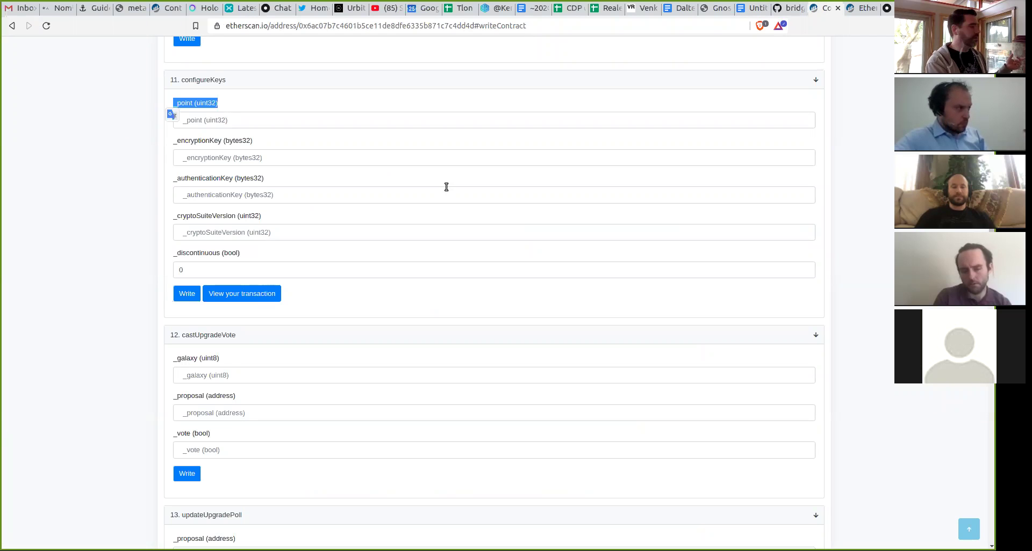
pyautogui.doubleClick(397, 26)
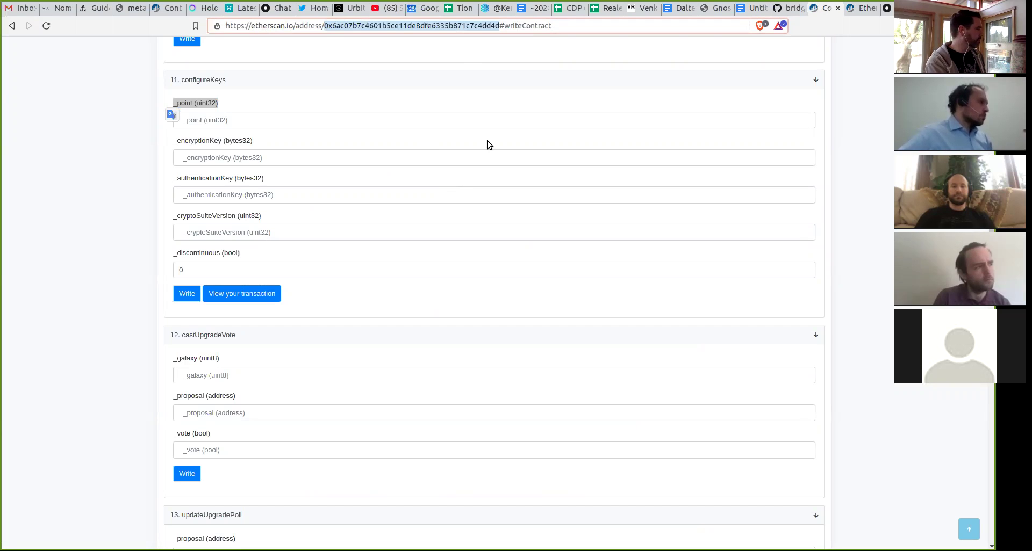
pyautogui.click(196, 82)
pyautogui.click(198, 81)
pyautogui.click(226, 84)
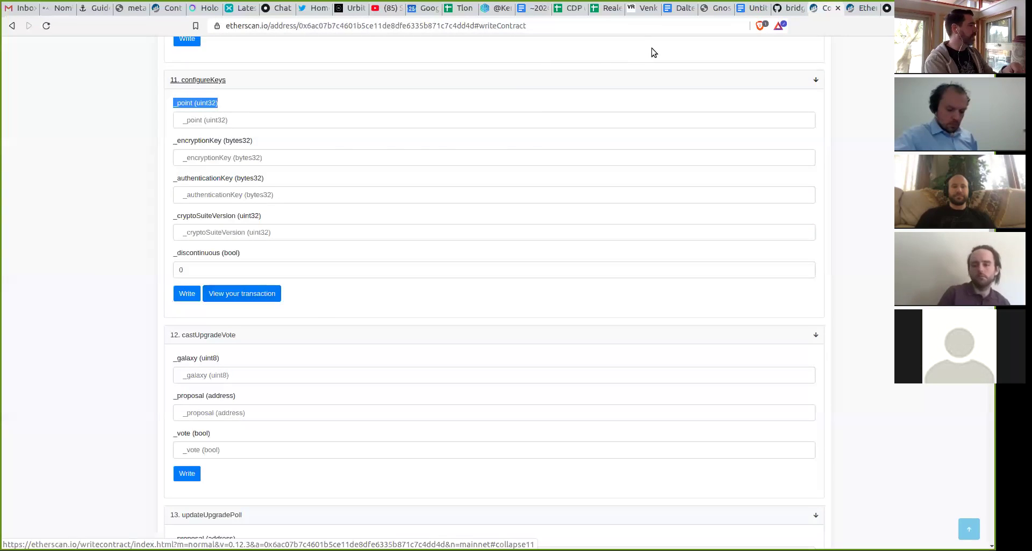
# Step: Highlight compileNetworkingKey in the Urbit network keys document and return to the configureKeys form on Etherscan
pyautogui.click(750, 12)
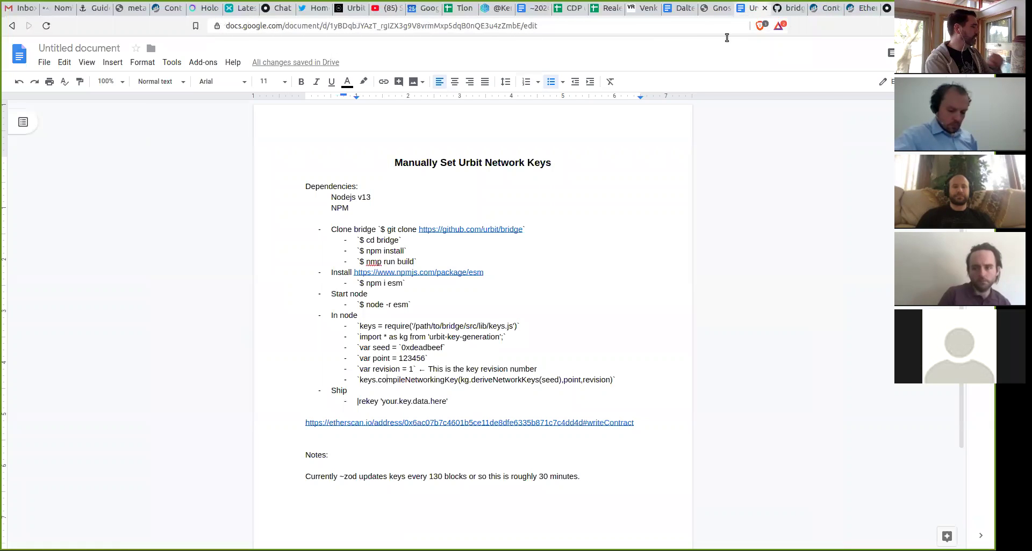
pyautogui.doubleClick(402, 380)
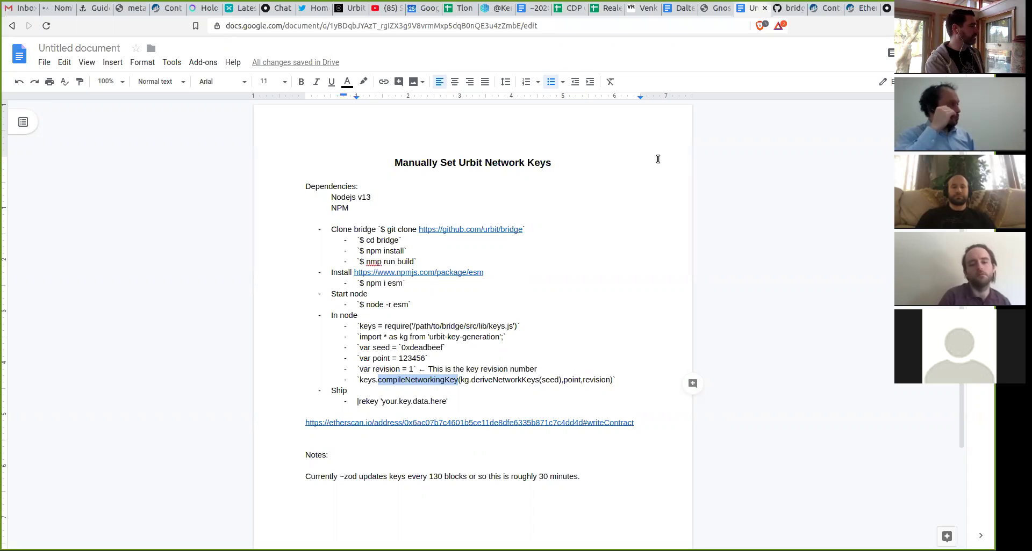
pyautogui.click(819, 8)
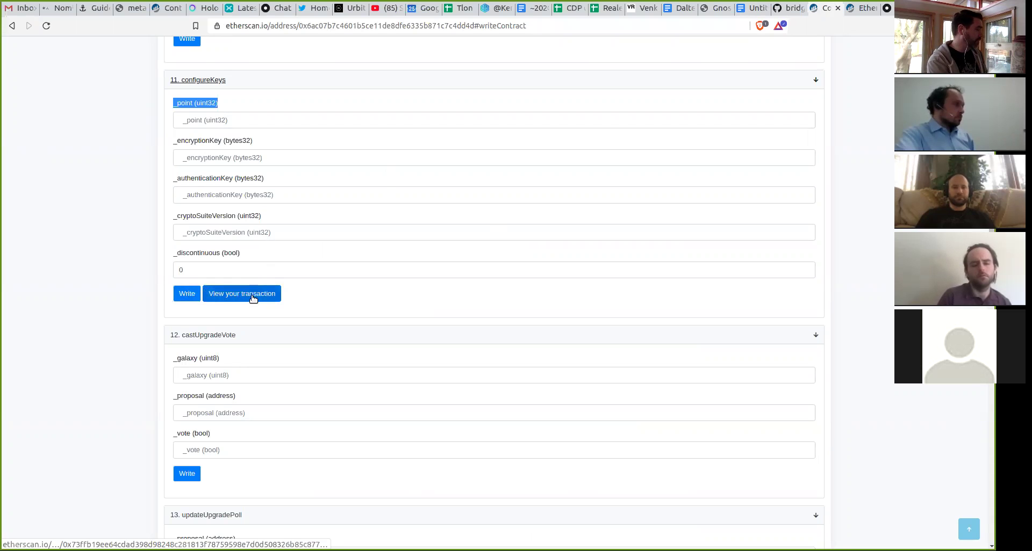
# Step: Return to the "Manually Set Urbit Network Keys" document to review its instructions
pyautogui.click(782, 8)
pyautogui.click(751, 11)
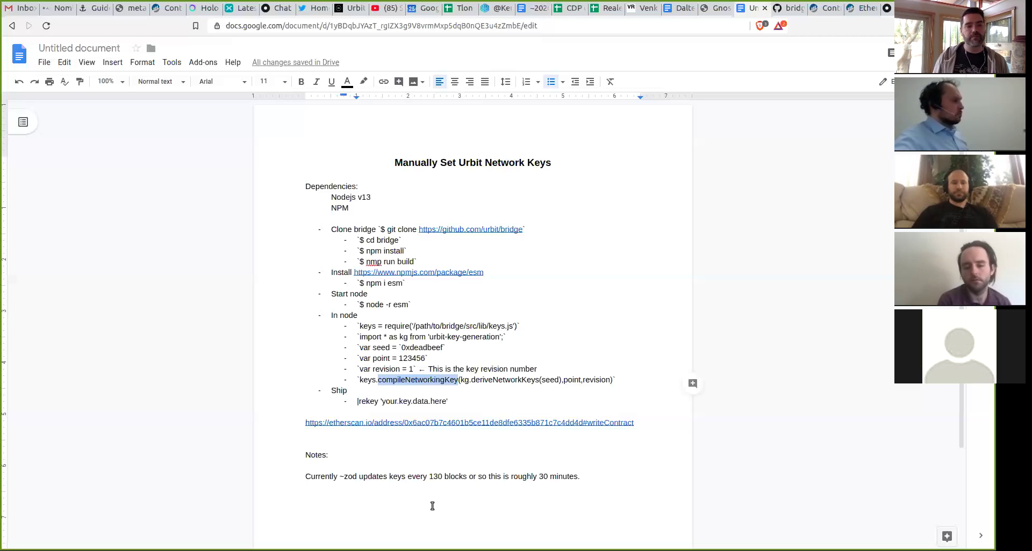
pyautogui.click(680, 8)
pyautogui.click(749, 9)
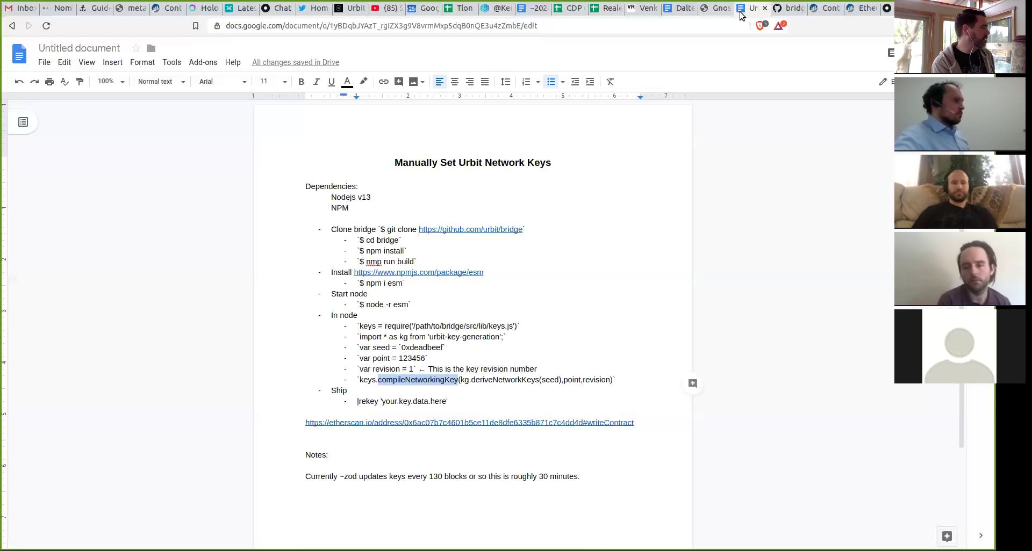
# Step: Check the configureKeys form on Etherscan again and highlight the seed value in the Urbit network keys document
pyautogui.click(825, 8)
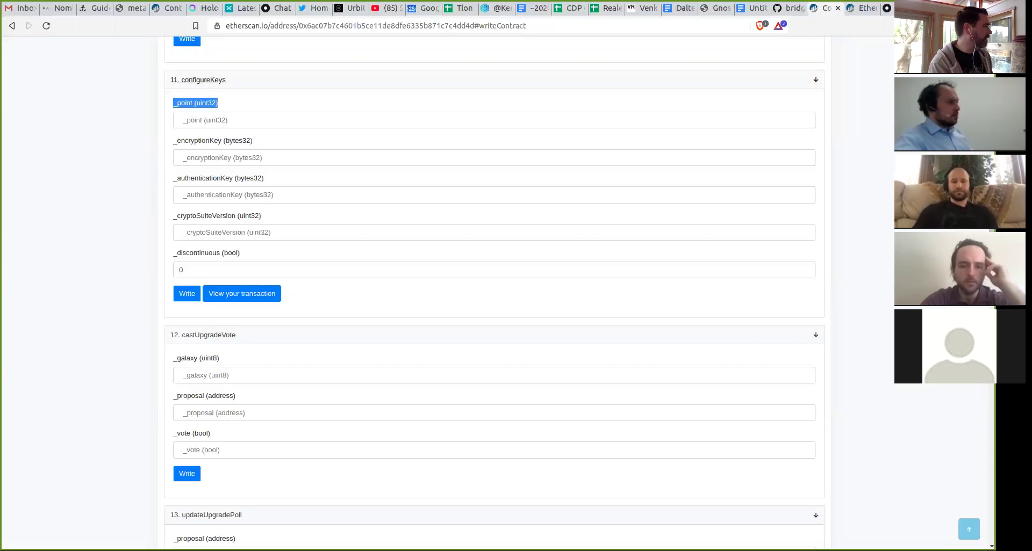
pyautogui.click(751, 8)
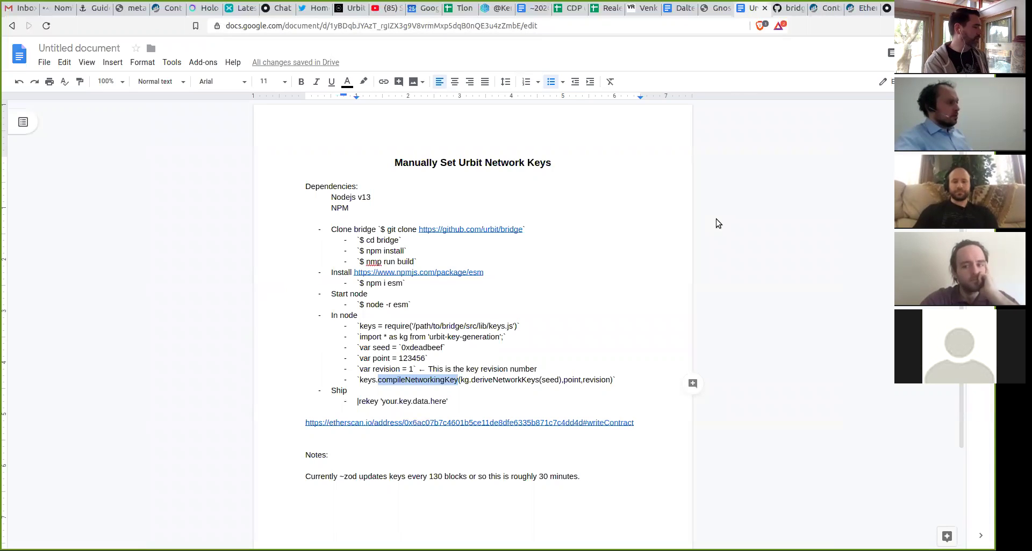
pyautogui.doubleClick(423, 349)
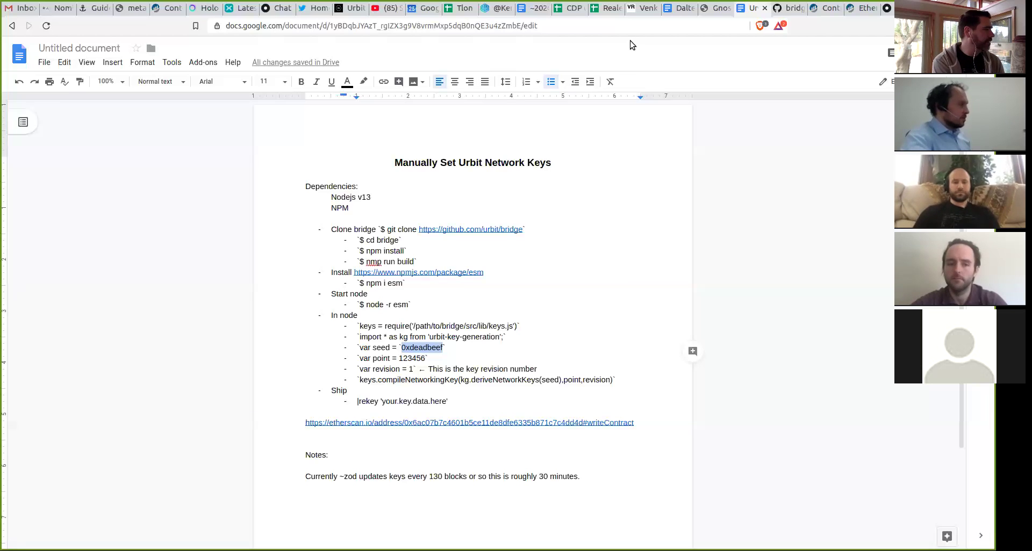
# Step: Revisit the Dalten Collective document and bring up the transaction list of the collective's Gnosis Safe
pyautogui.click(678, 8)
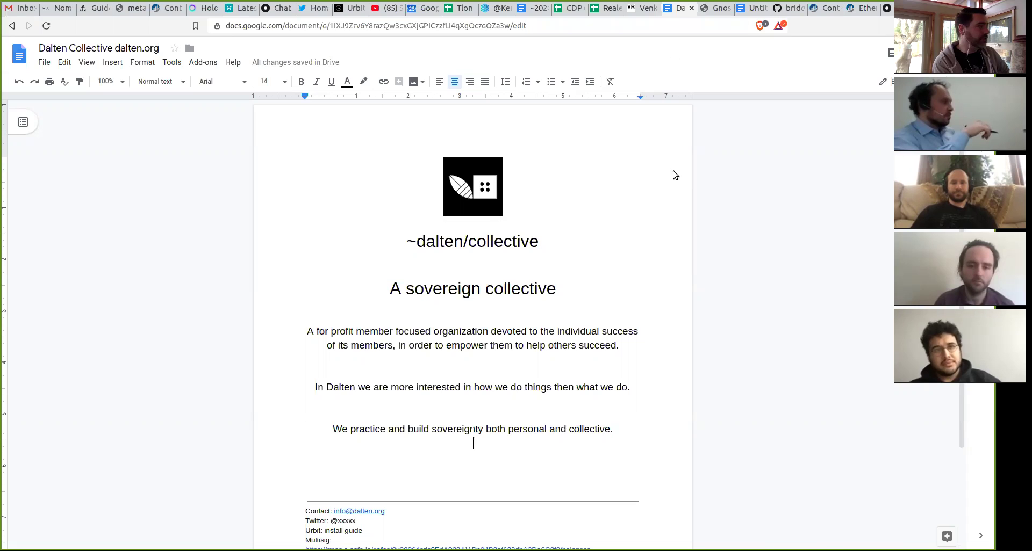
pyautogui.click(715, 8)
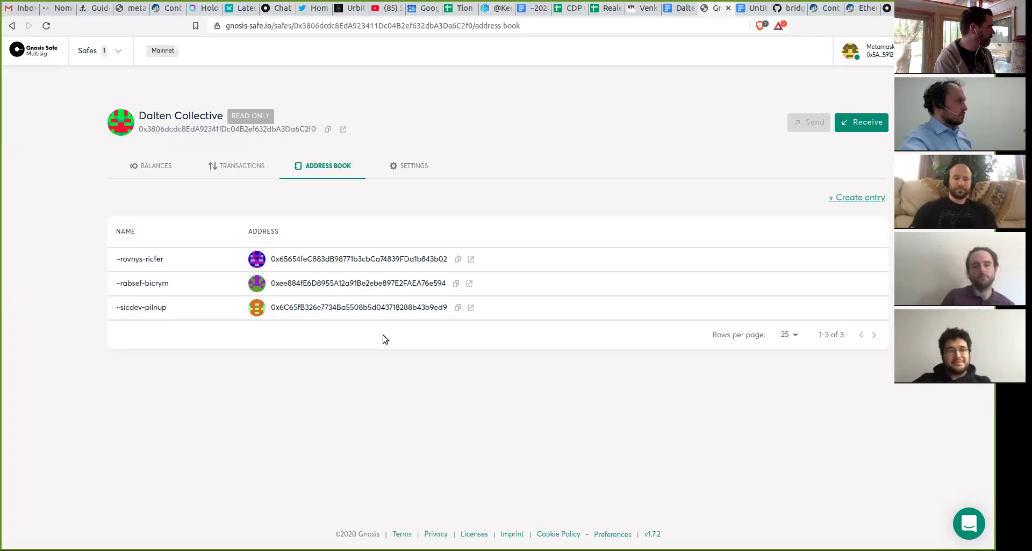
pyautogui.click(237, 172)
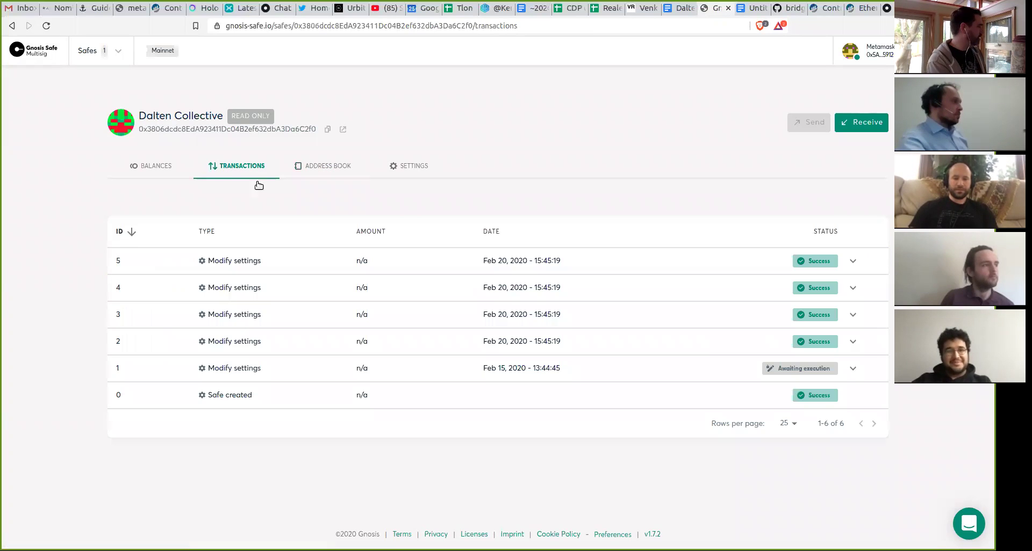
# Step: Expand transaction 5 and examine its added owner, required confirmations and confirmation timeline
pyautogui.click(284, 262)
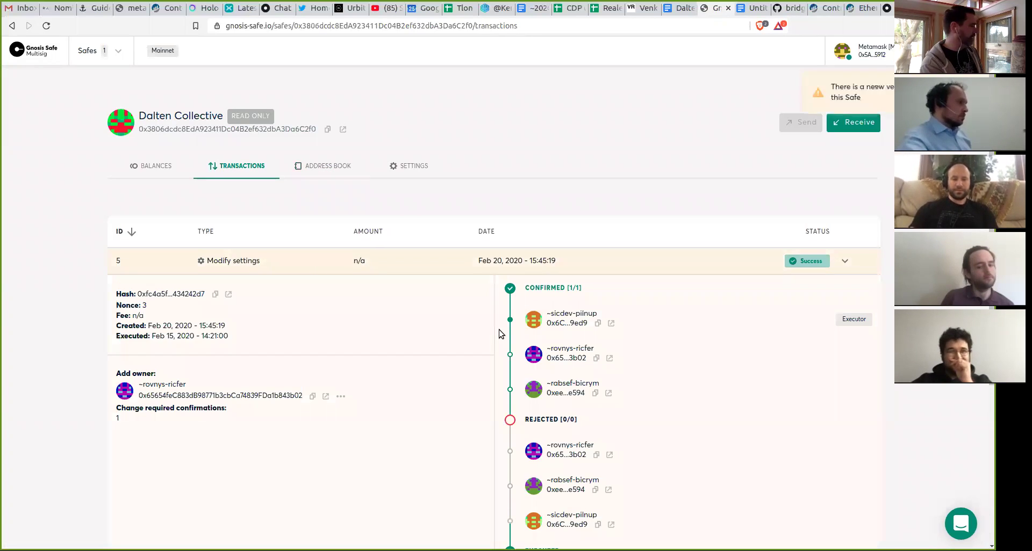
pyautogui.scroll(-1, 559, 340)
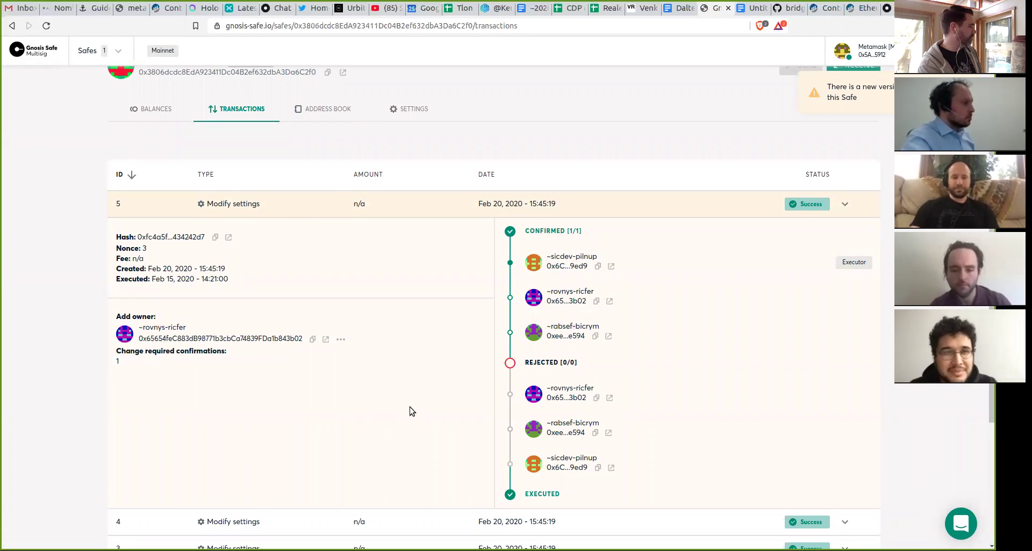
pyautogui.scroll(-1, 430, 400)
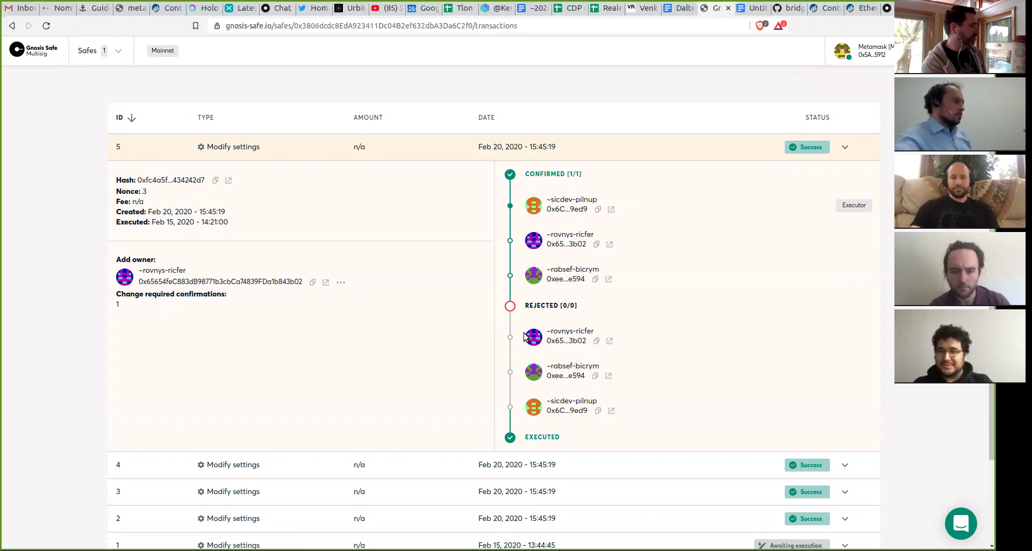
pyautogui.scroll(-2, 444, 428)
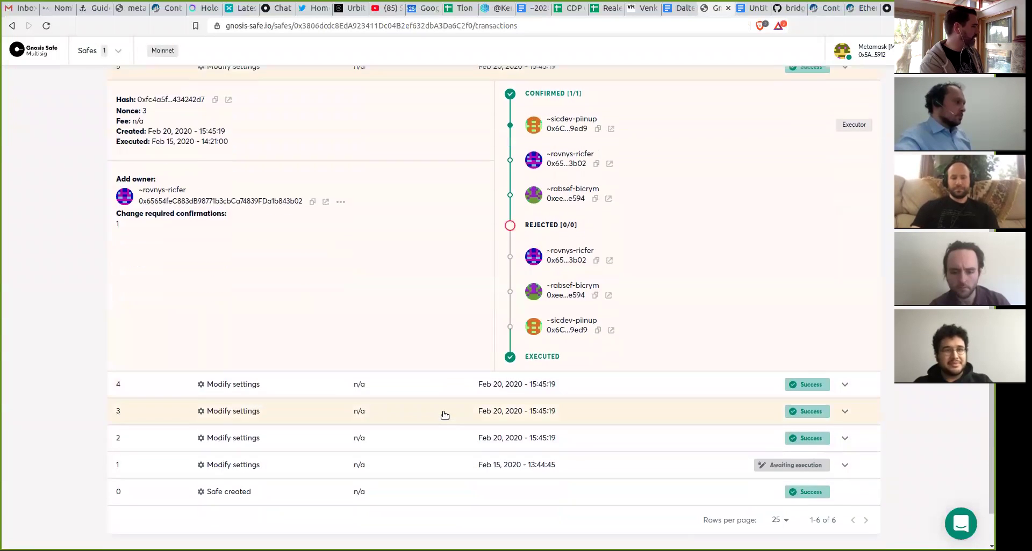
pyautogui.scroll(1, 445, 412)
pyautogui.scroll(-2, 404, 373)
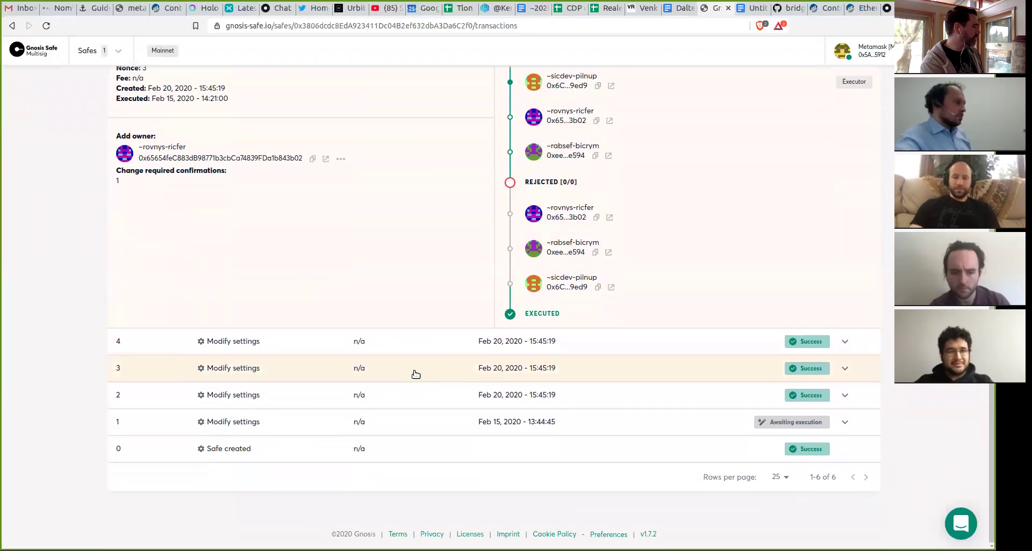
# Step: Expand transactions 4 and 3 in turn to examine their added owners and confirmations, and collapse the details
pyautogui.click(422, 344)
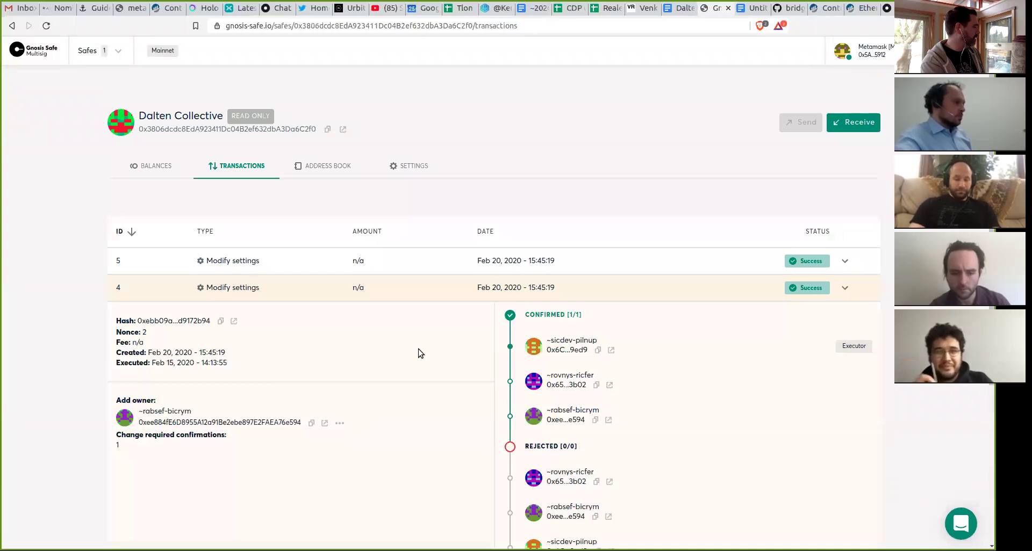
pyautogui.scroll(-3, 419, 355)
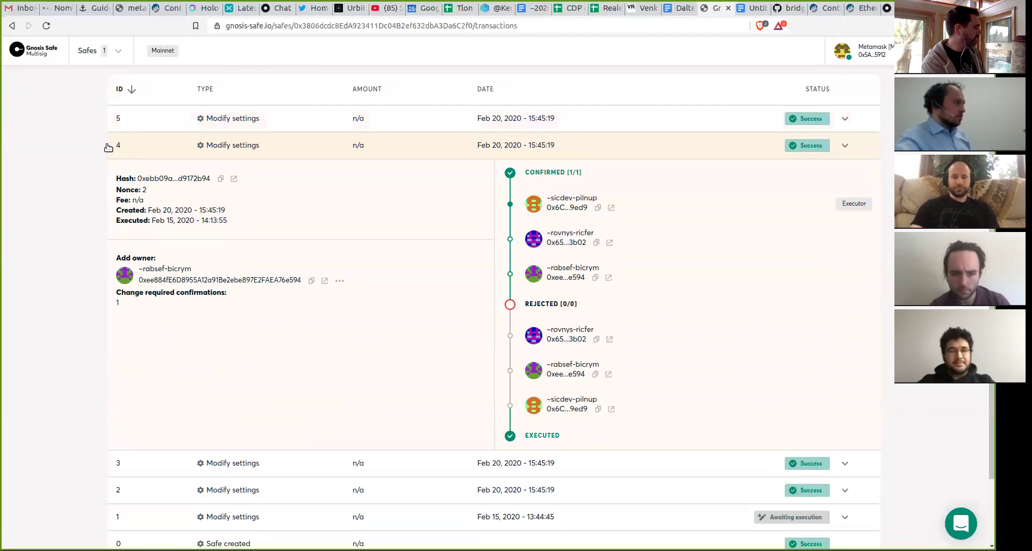
pyautogui.click(421, 466)
pyautogui.scroll(-2, 441, 427)
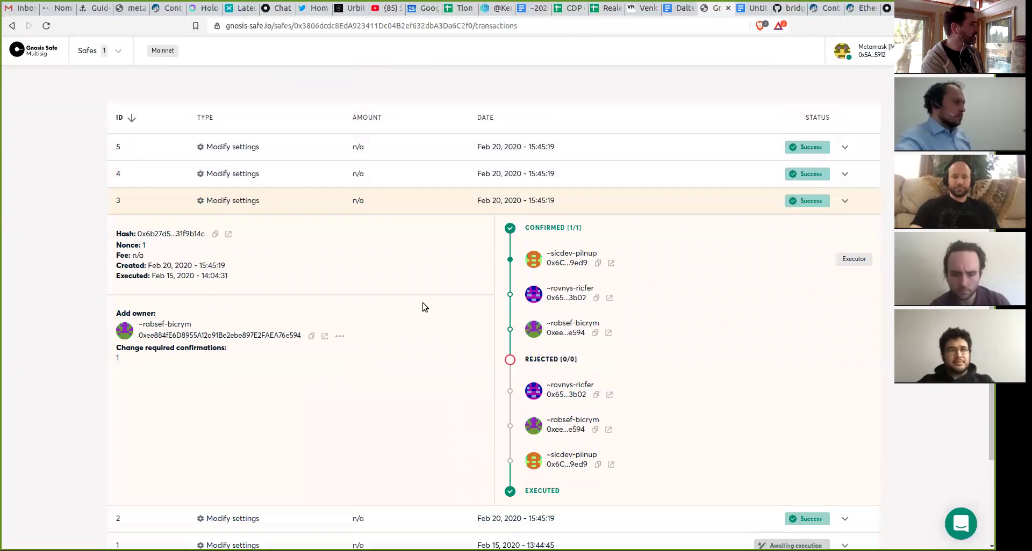
pyautogui.click(411, 211)
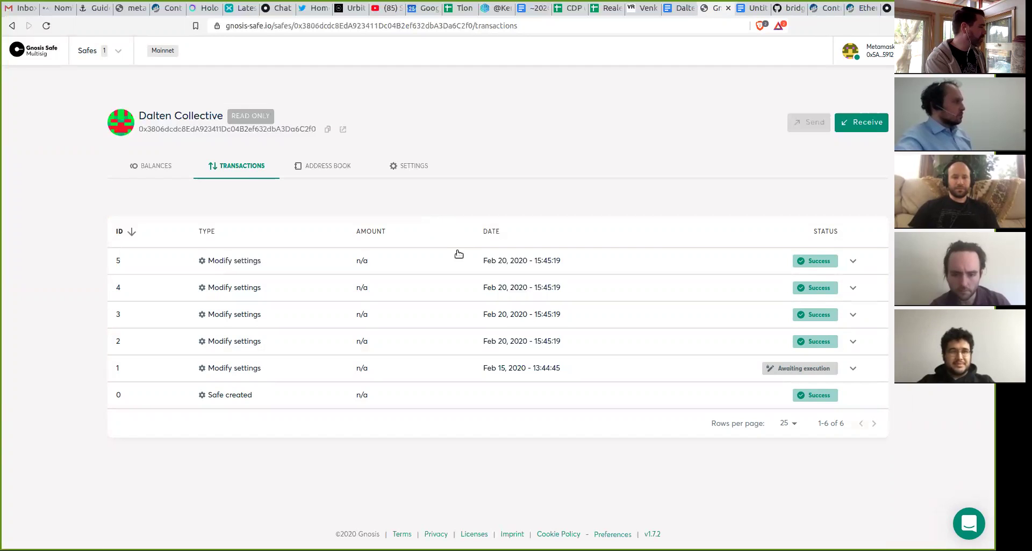
# Step: Reopen the details of transaction 5 to review its added owner and confirmation timeline, and collapse them again
pyautogui.click(408, 258)
pyautogui.scroll(-5, 366, 301)
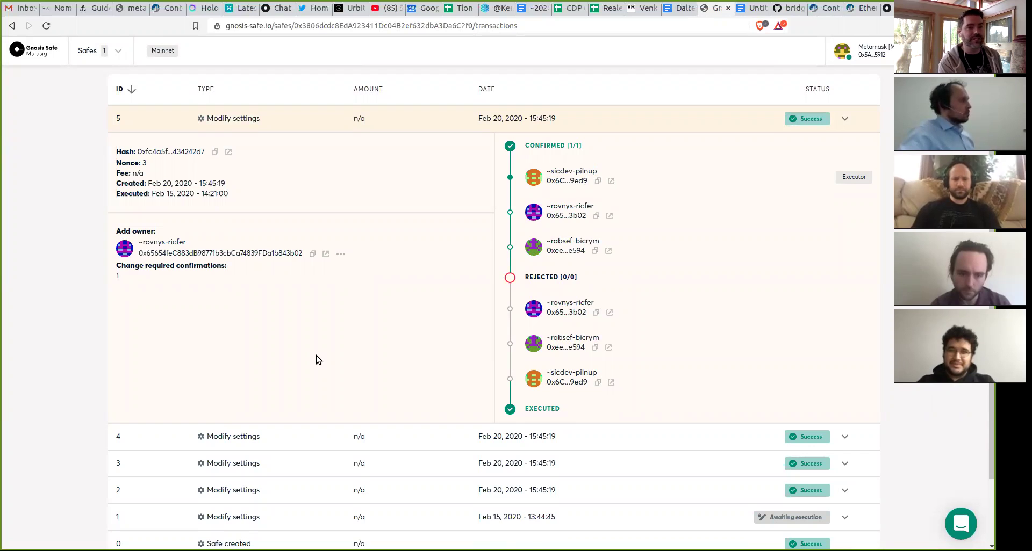
pyautogui.scroll(1, 337, 184)
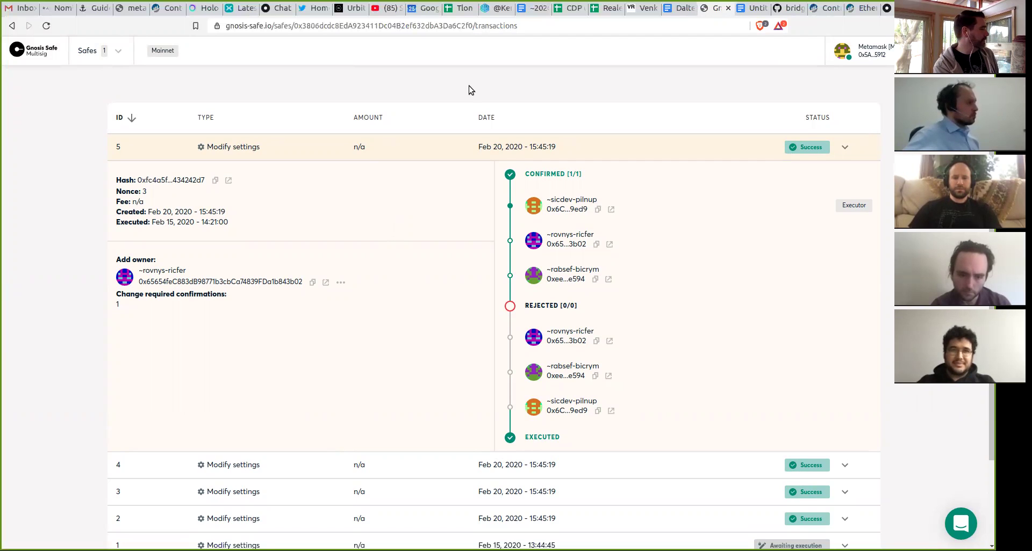
pyautogui.click(393, 161)
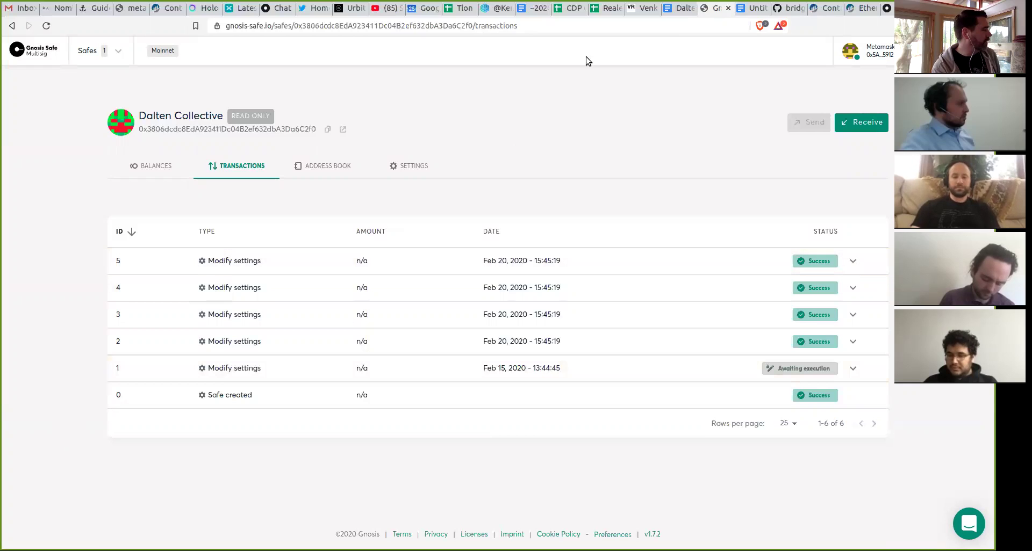
# Step: Review the contact and multisig link section of the Dalten Collective document, and return to the Manually Set Urbit Network Keys document
pyautogui.click(678, 8)
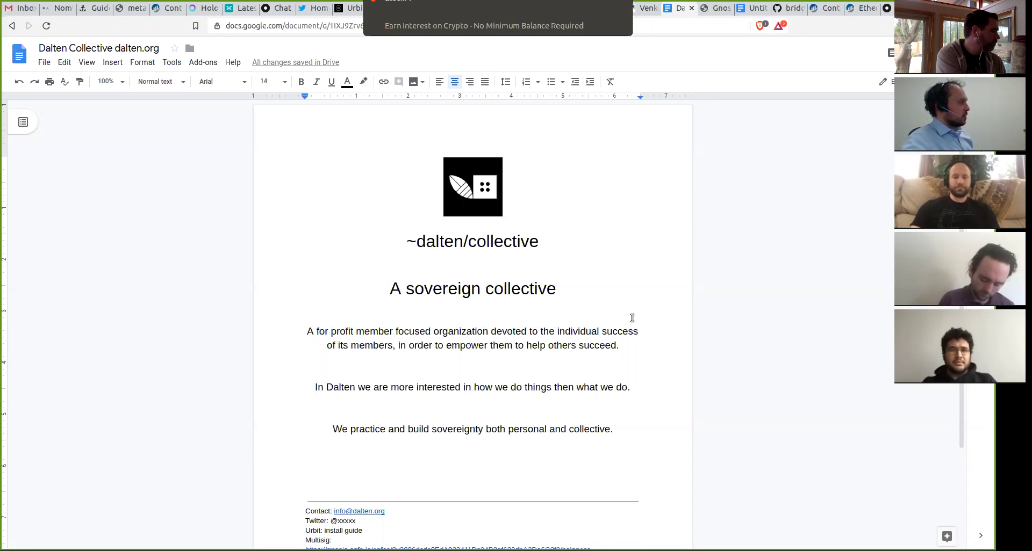
pyautogui.scroll(-3, 669, 283)
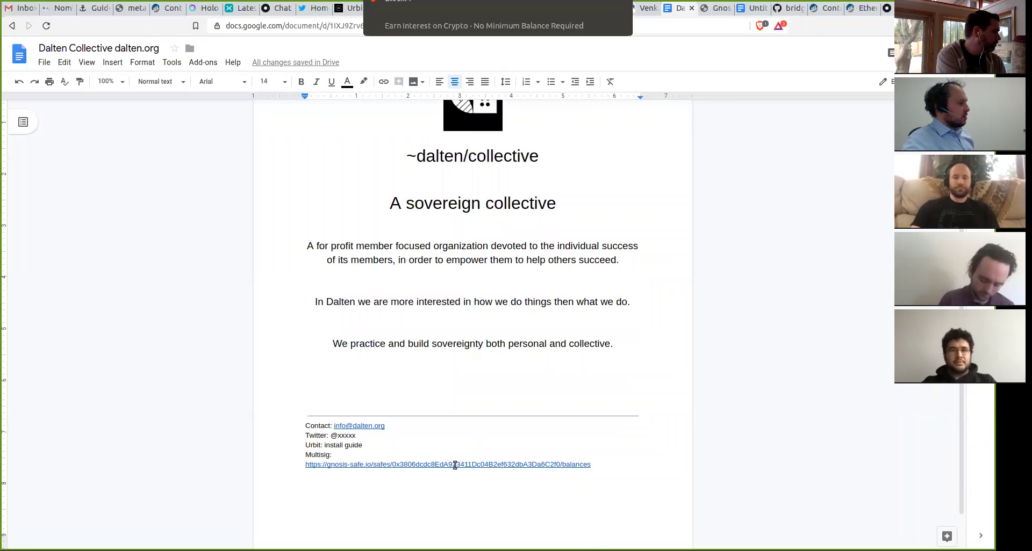
pyautogui.click(324, 454)
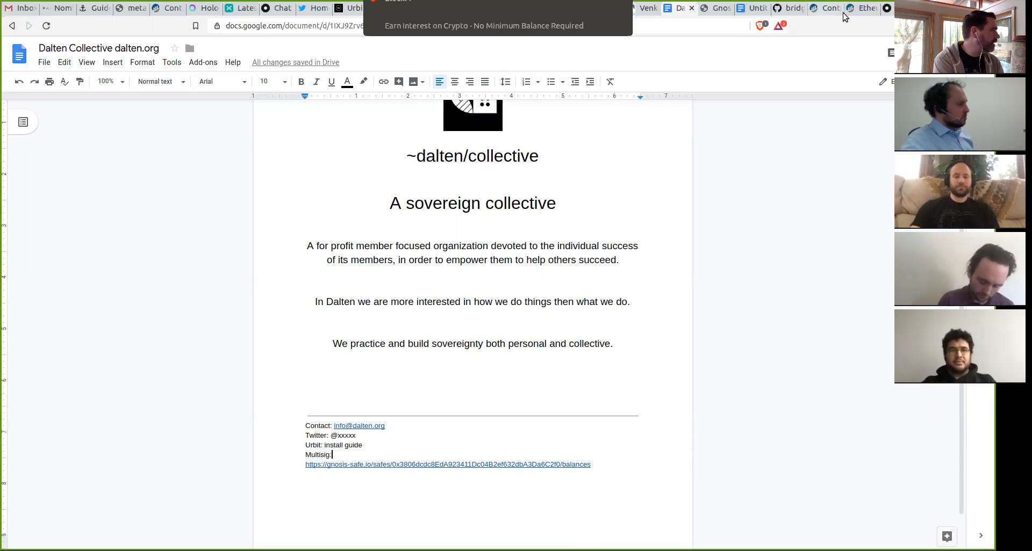
pyautogui.click(754, 8)
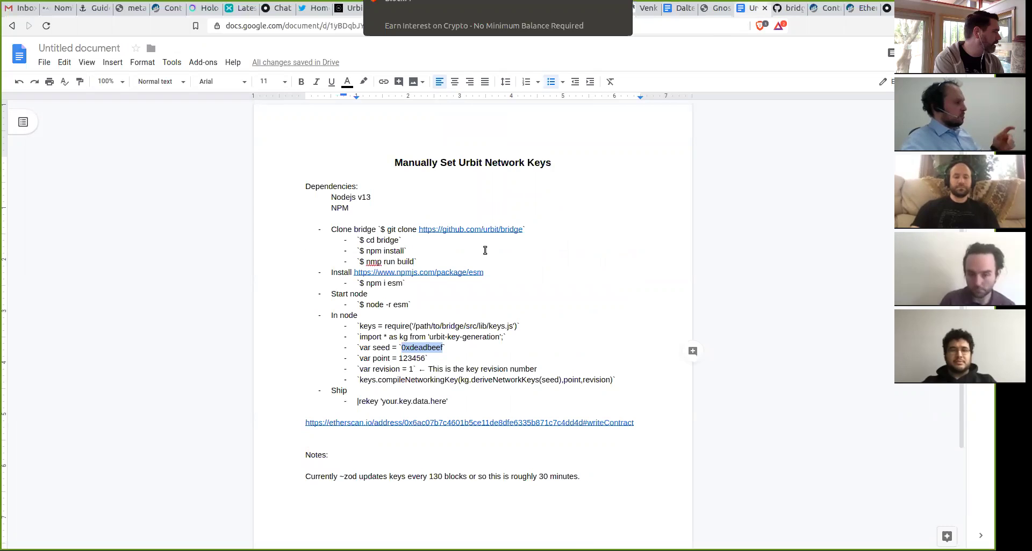
pyautogui.click(535, 316)
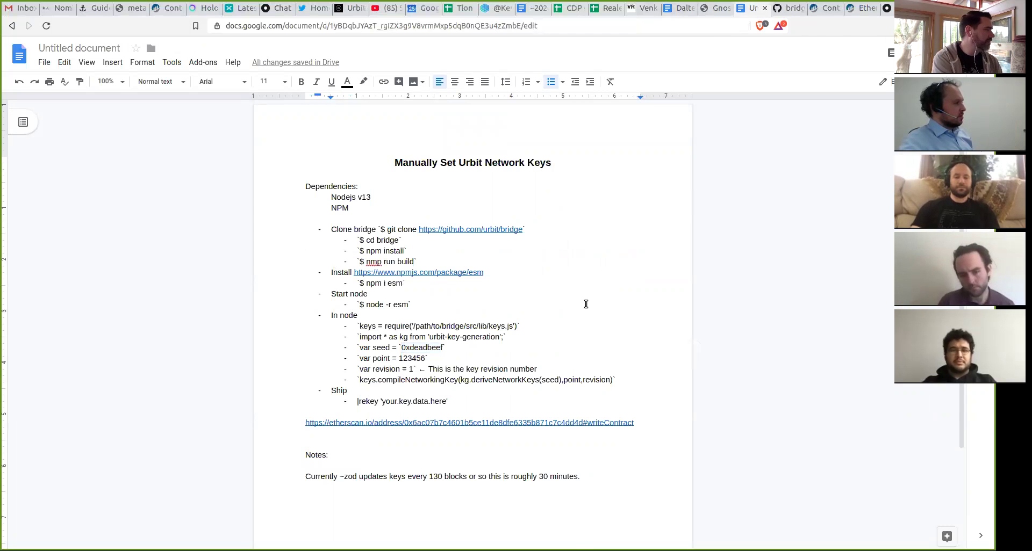